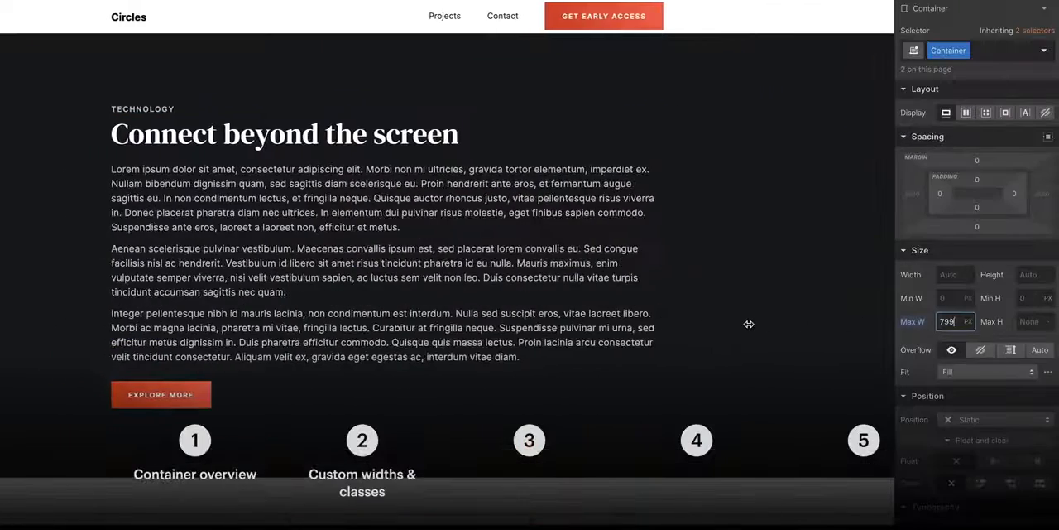
{"action": "type", "text": "Container"}
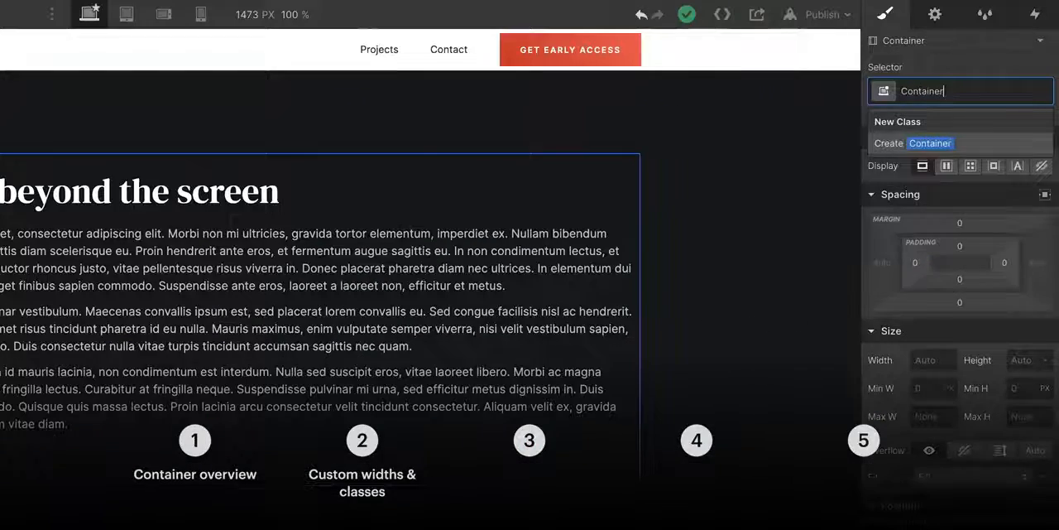
{"action": "key", "text": "Return"}
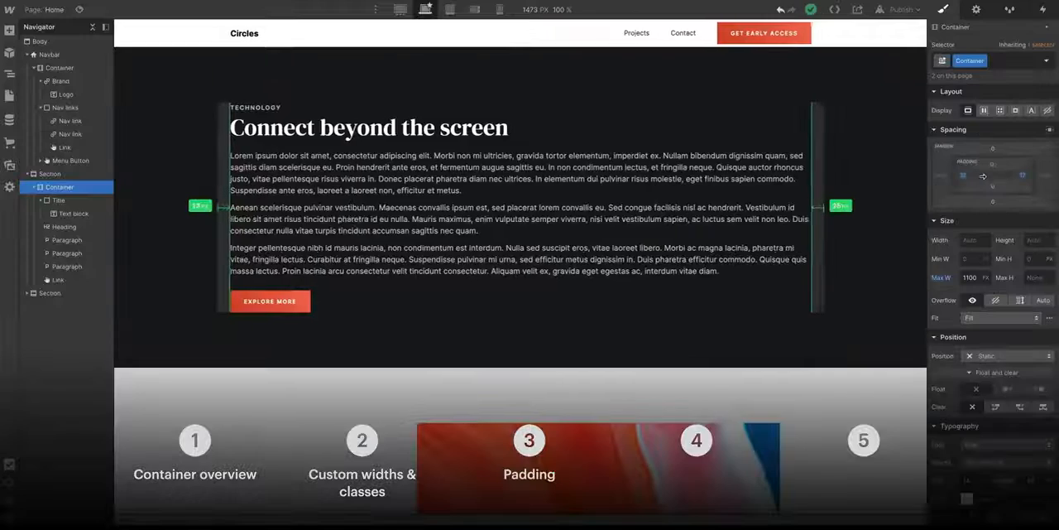
{"action": "left_click_drag", "start_coordinate": [983, 175], "coordinate": [993, 180]}
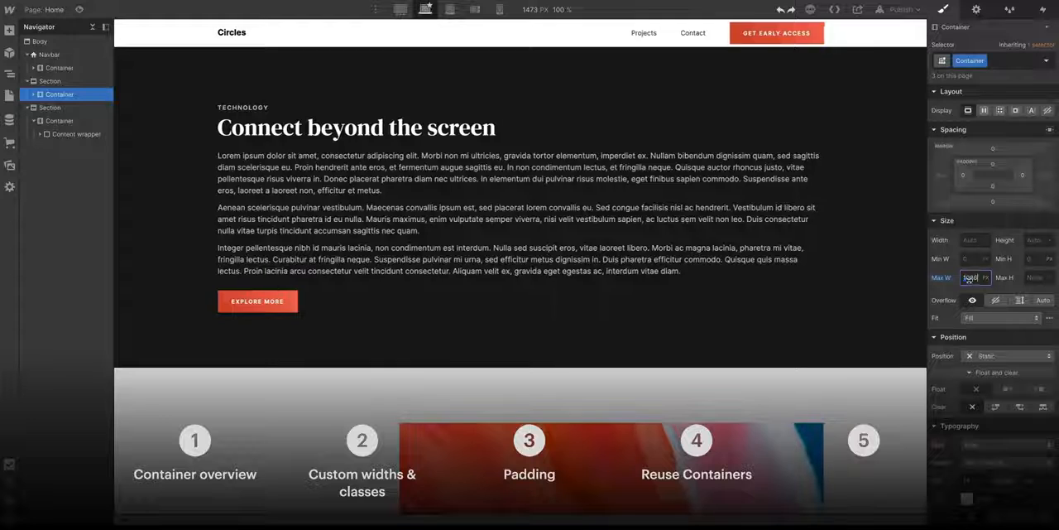
{"action": "left_click_drag", "start_coordinate": [943, 285], "coordinate": [826, 293]}
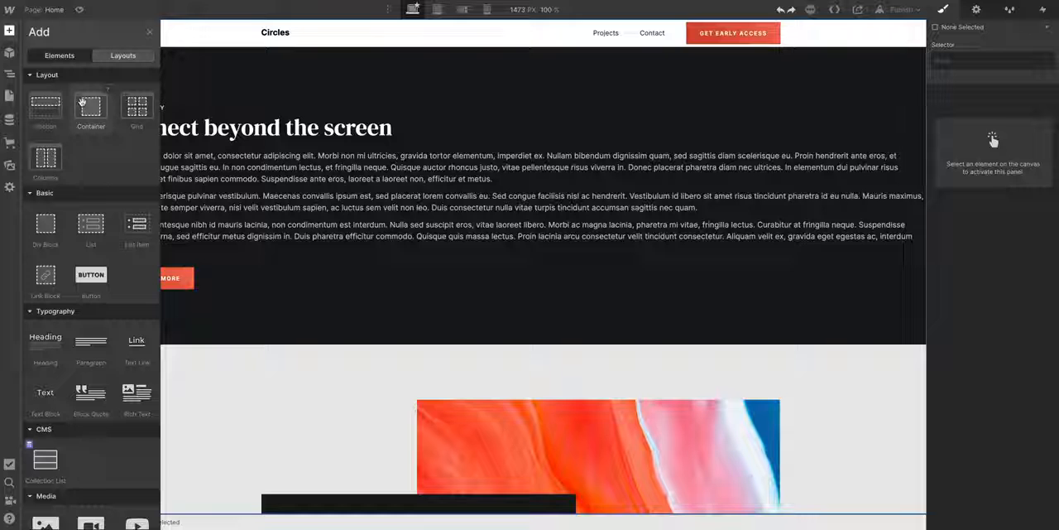
- Add a Container to the hero section and move its title, heading, three paragraphs and Explore More link inside it
{"action": "left_click_drag", "start_coordinate": [82, 102], "coordinate": [199, 140]}
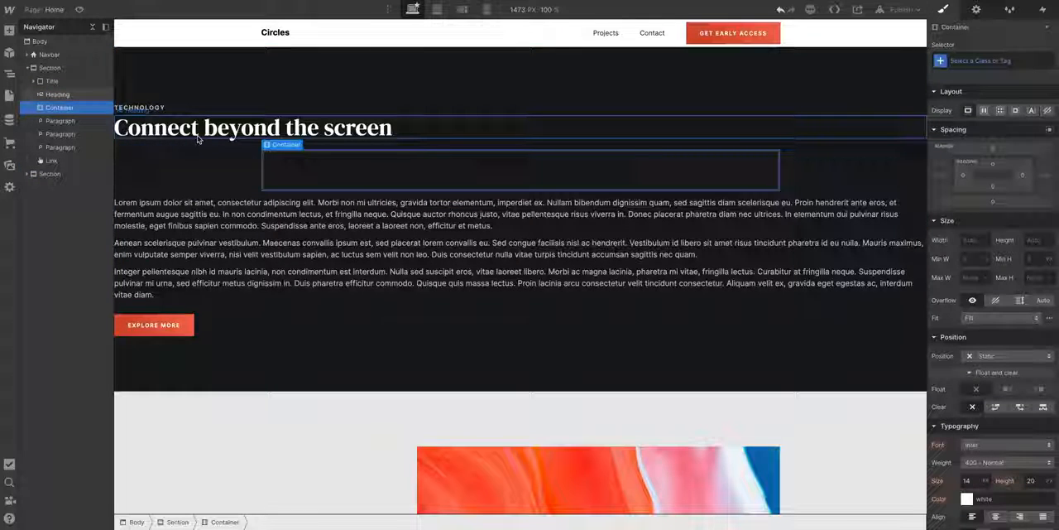
{"action": "left_click", "coordinate": [217, 209]}
{"action": "left_click_drag", "start_coordinate": [267, 191], "coordinate": [272, 187]}
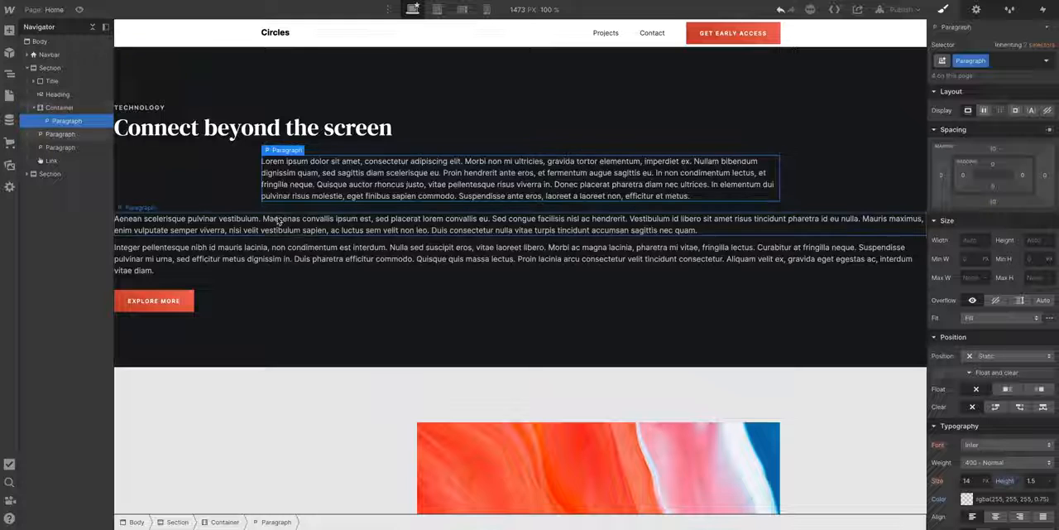
{"action": "left_click_drag", "start_coordinate": [279, 220], "coordinate": [295, 200]}
{"action": "left_click_drag", "start_coordinate": [277, 257], "coordinate": [285, 243]}
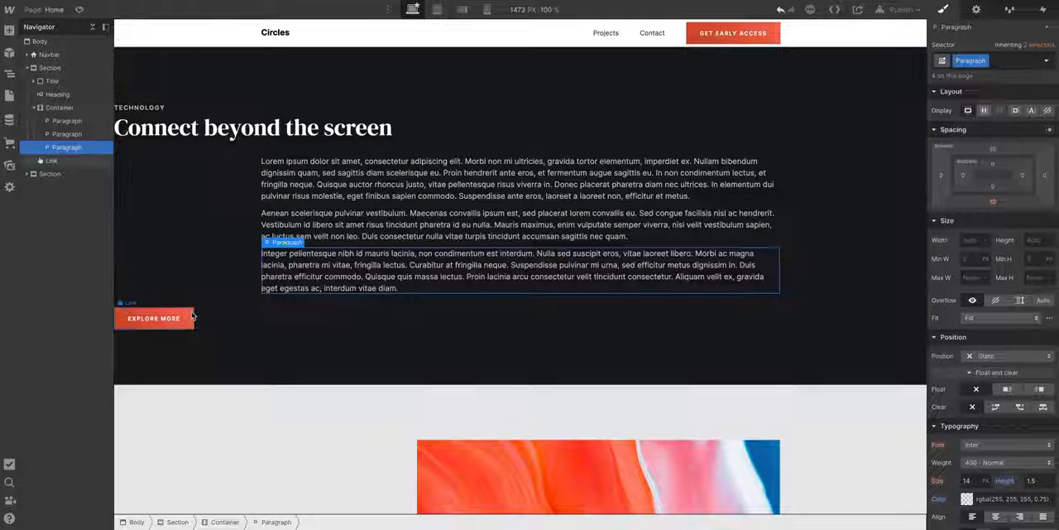
{"action": "left_click_drag", "start_coordinate": [188, 315], "coordinate": [277, 296]}
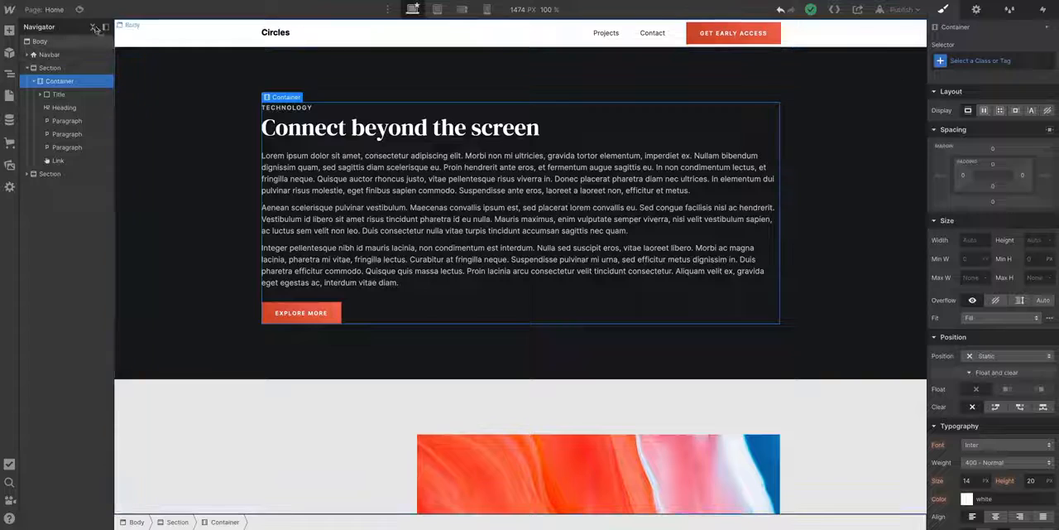
- Preview the page and narrow the canvas to examine how the hero container responds to different widths
{"action": "left_click", "coordinate": [80, 10]}
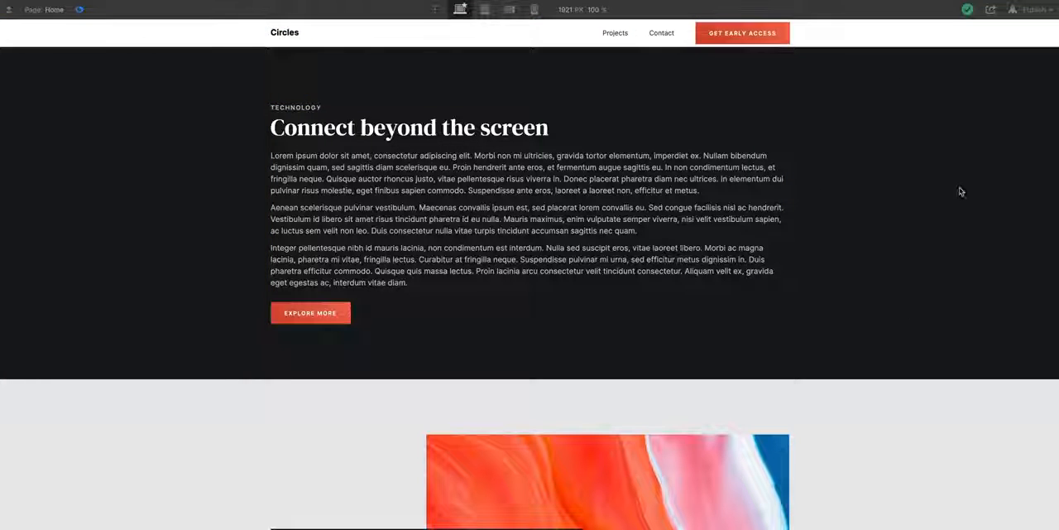
{"action": "left_click_drag", "start_coordinate": [1052, 194], "coordinate": [646, 160]}
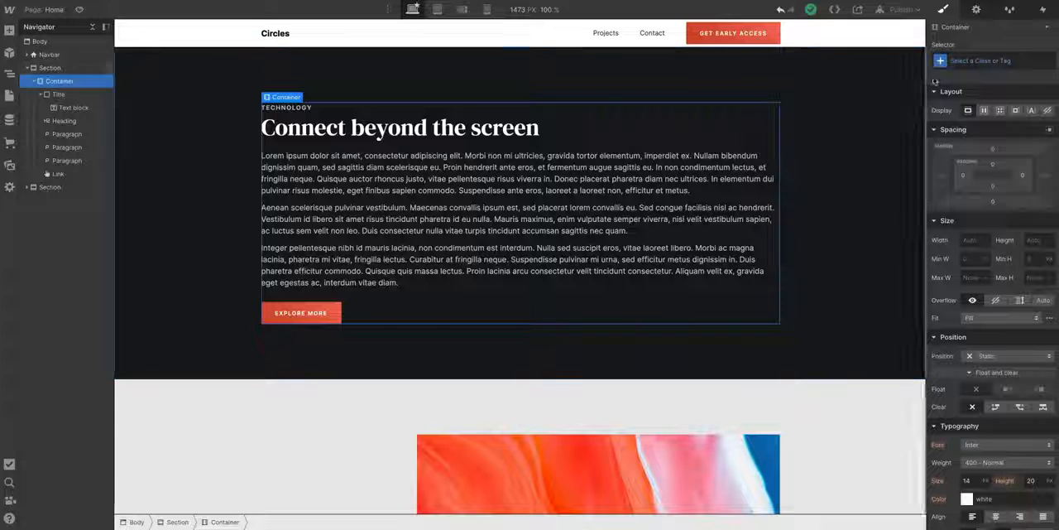
- Create the class "Container" on the hero section's container and set its maximum width to 1100 px
{"action": "left_click", "coordinate": [963, 59]}
{"action": "type", "text": "Container"}
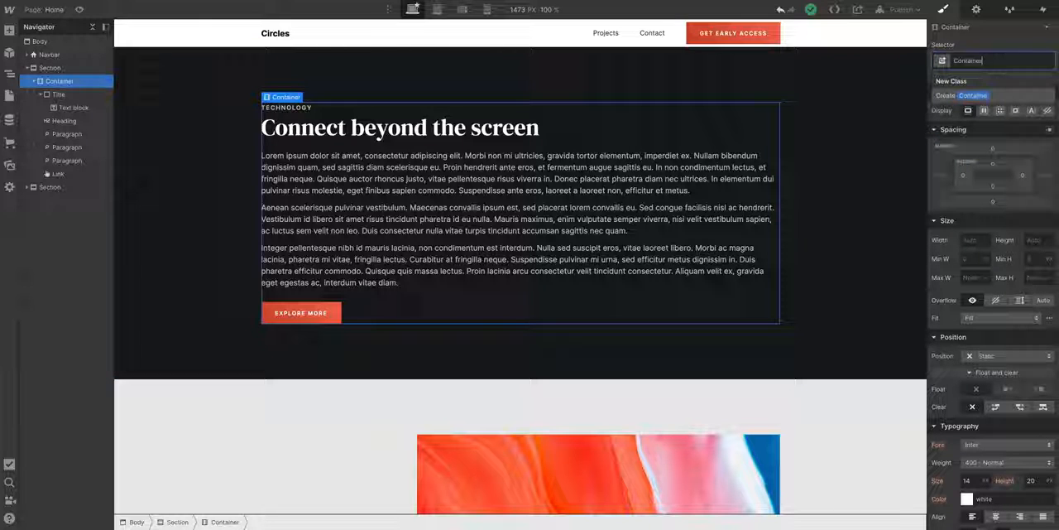
{"action": "key", "text": "Return"}
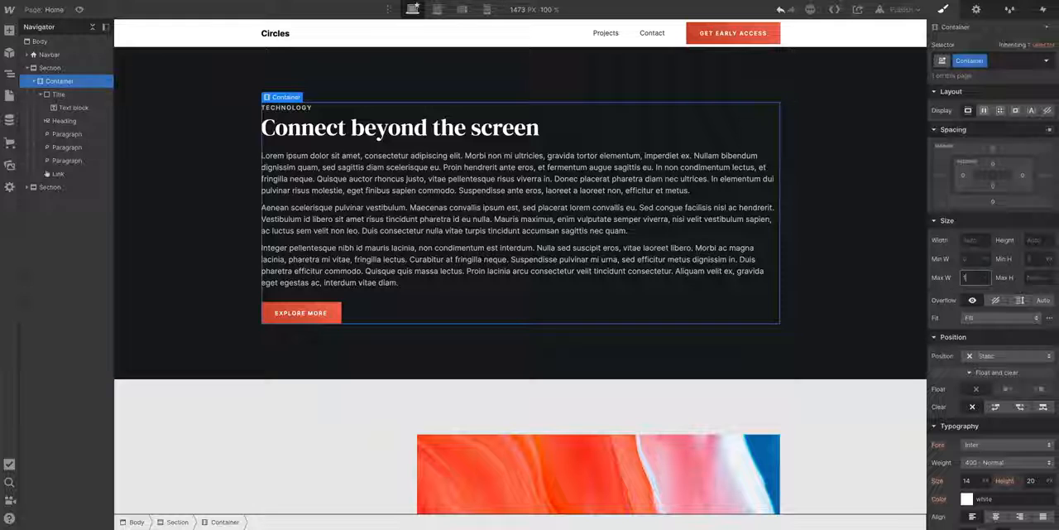
{"action": "type", "text": "1100"}
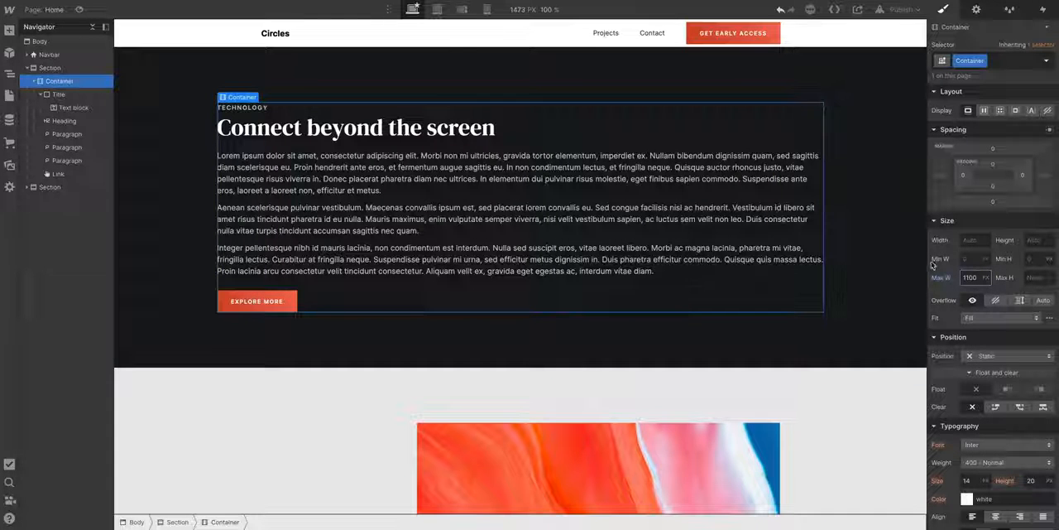
- Try equal left and right padding on the hero container with the canvas narrowed to 1125 px
{"action": "left_click_drag", "start_coordinate": [928, 263], "coordinate": [828, 248]}
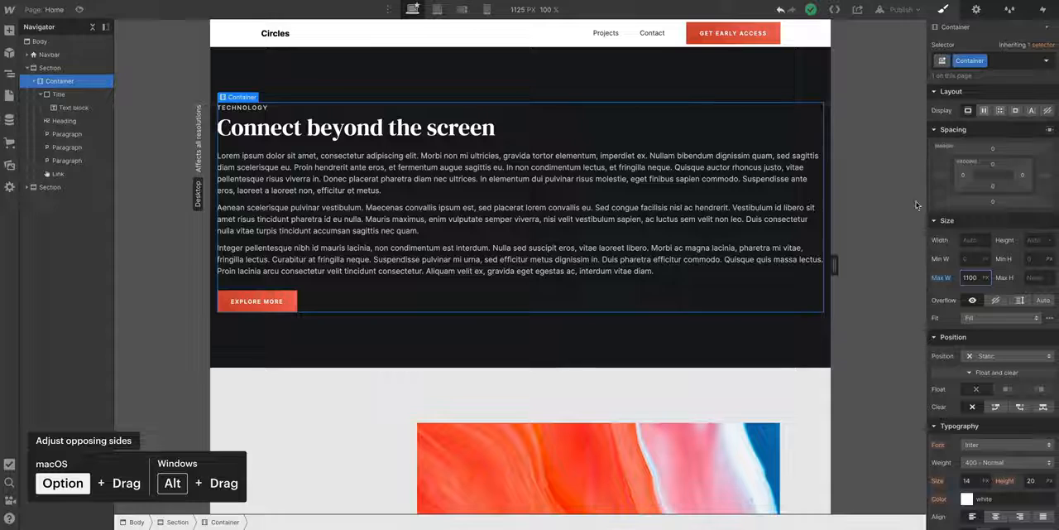
{"action": "left_click_drag", "start_coordinate": [962, 176], "coordinate": [1015, 176]}
{"action": "left_click", "coordinate": [1022, 176], "text": "alt"}
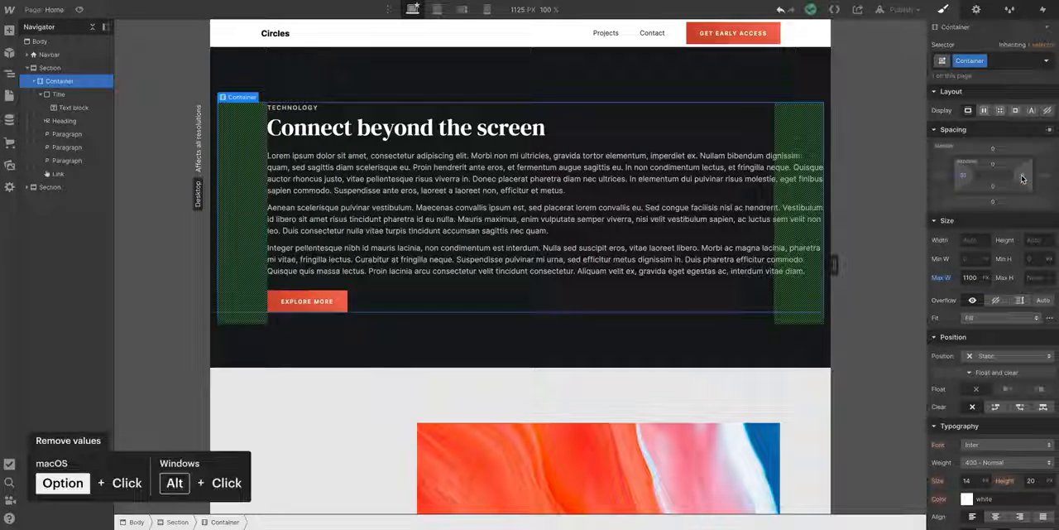
{"action": "left_click", "coordinate": [962, 176], "text": "alt"}
{"action": "left_click_drag", "start_coordinate": [833, 263], "coordinate": [935, 261]}
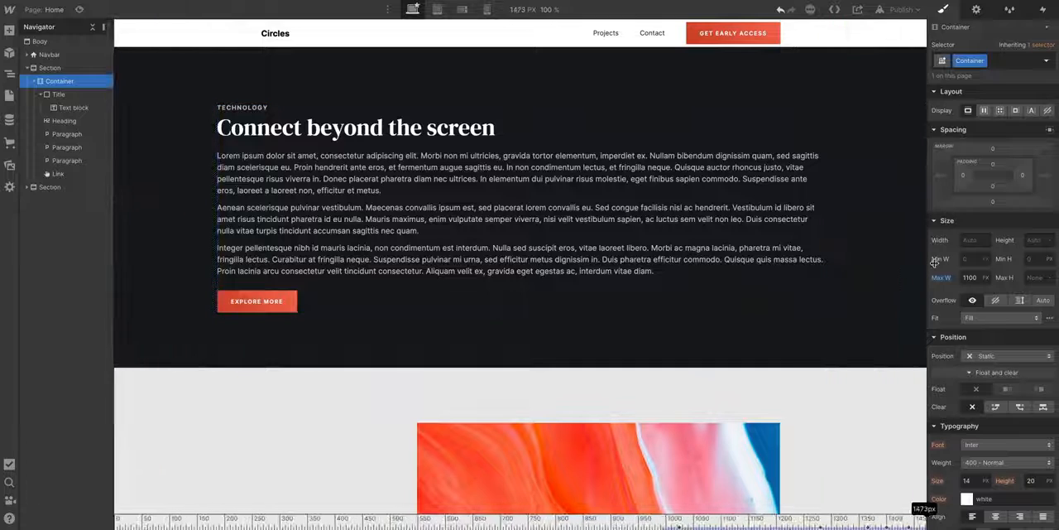
- Apply the existing "Container" class to the container inside the navbar
{"action": "left_click", "coordinate": [569, 39]}
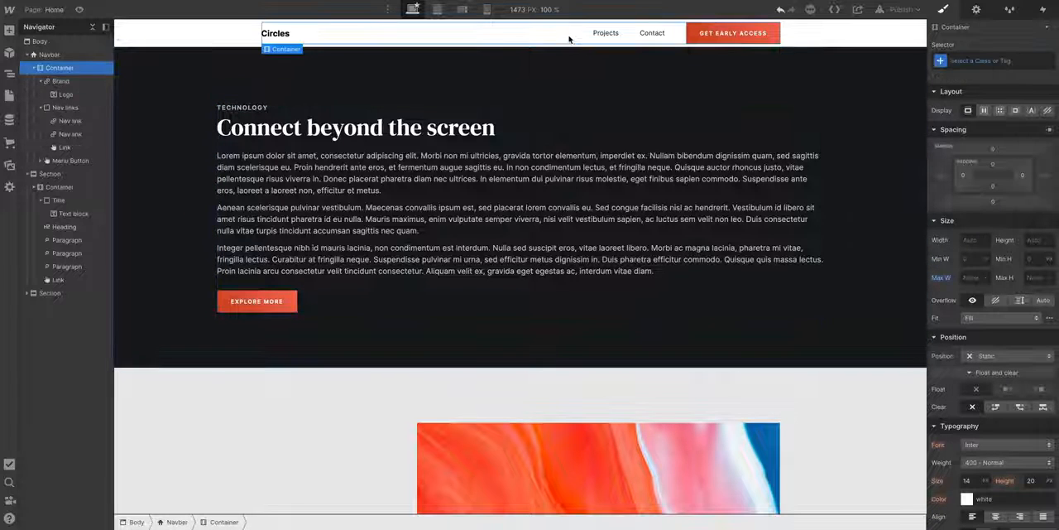
{"action": "left_click", "coordinate": [956, 61]}
{"action": "type", "text": "Container"}
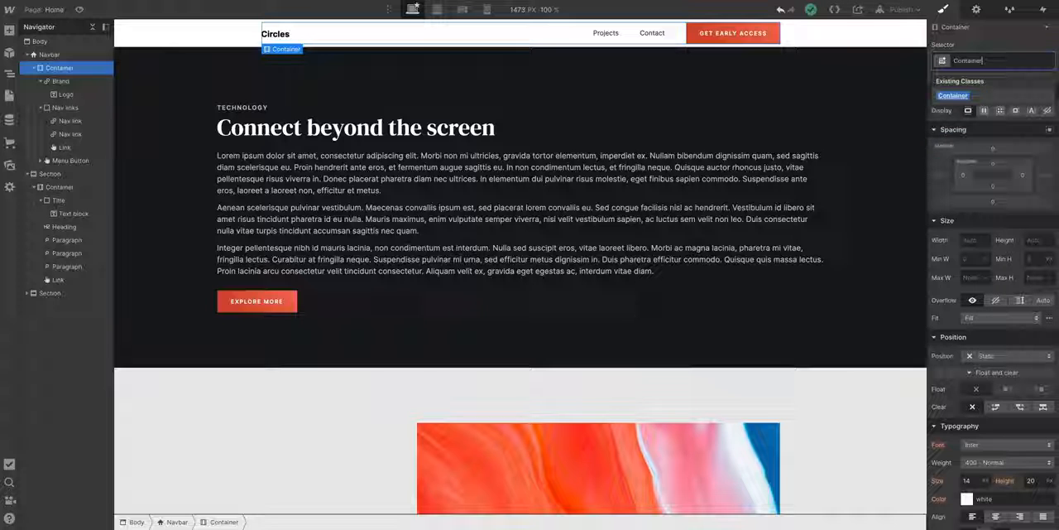
{"action": "key", "text": "Return"}
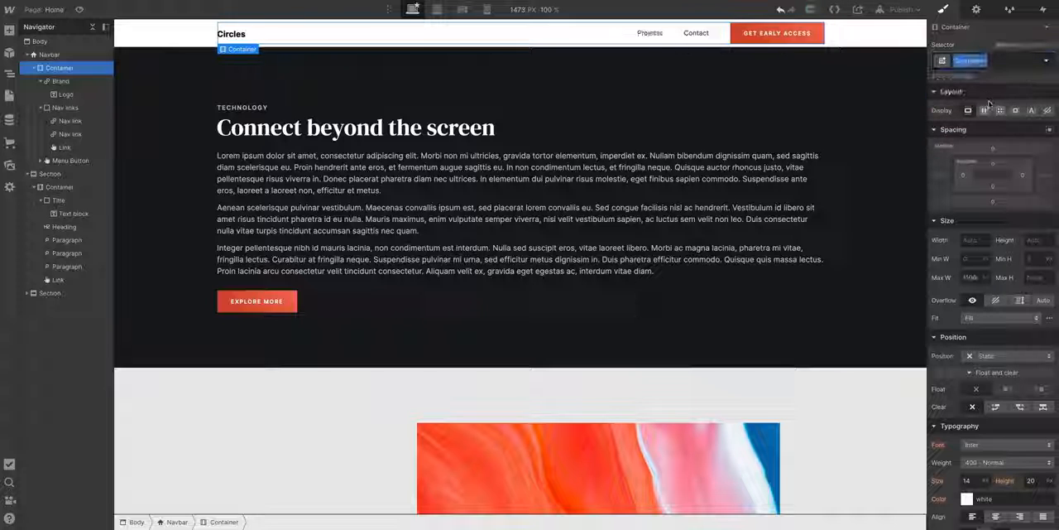
{"action": "left_click_drag", "start_coordinate": [977, 278], "coordinate": [726, 278]}
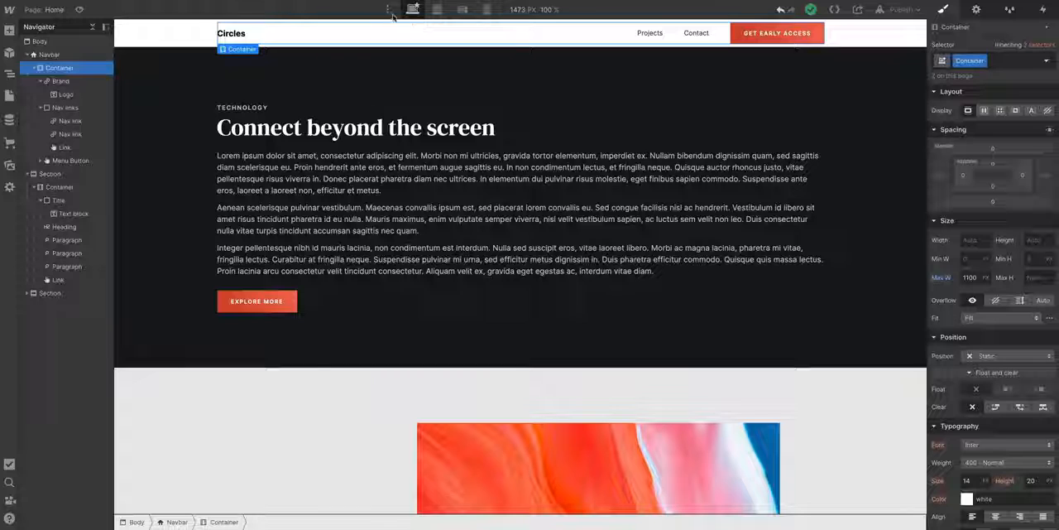
- Set the Container class's maximum width to 1500 px on the 1920 px breakpoint, and return to the base breakpoint
{"action": "left_click", "coordinate": [389, 10]}
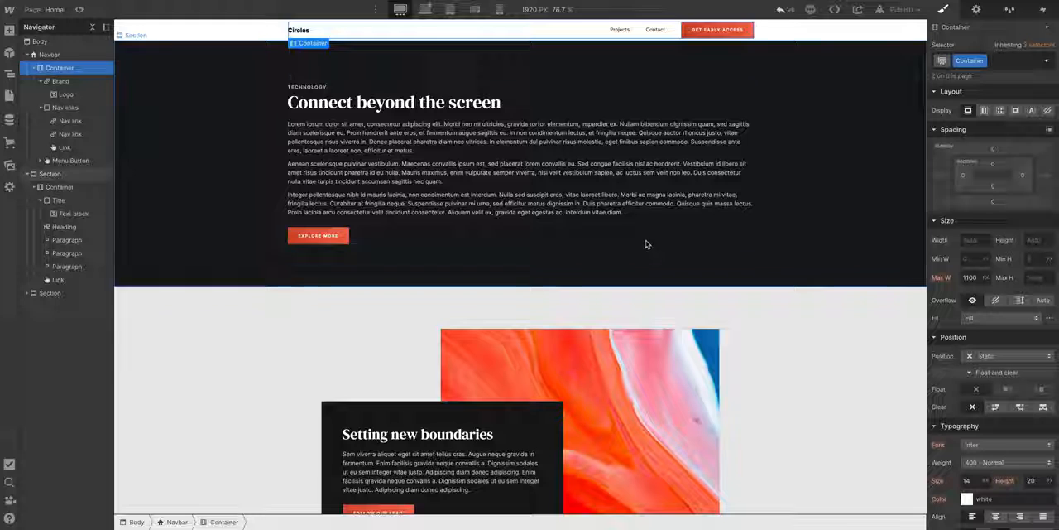
{"action": "left_click", "coordinate": [647, 237]}
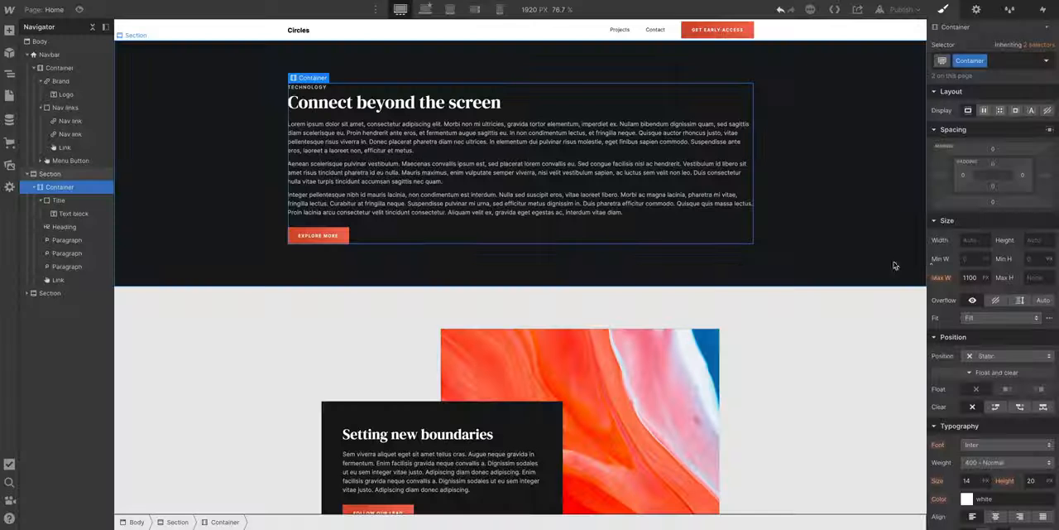
{"action": "left_click", "coordinate": [968, 276]}
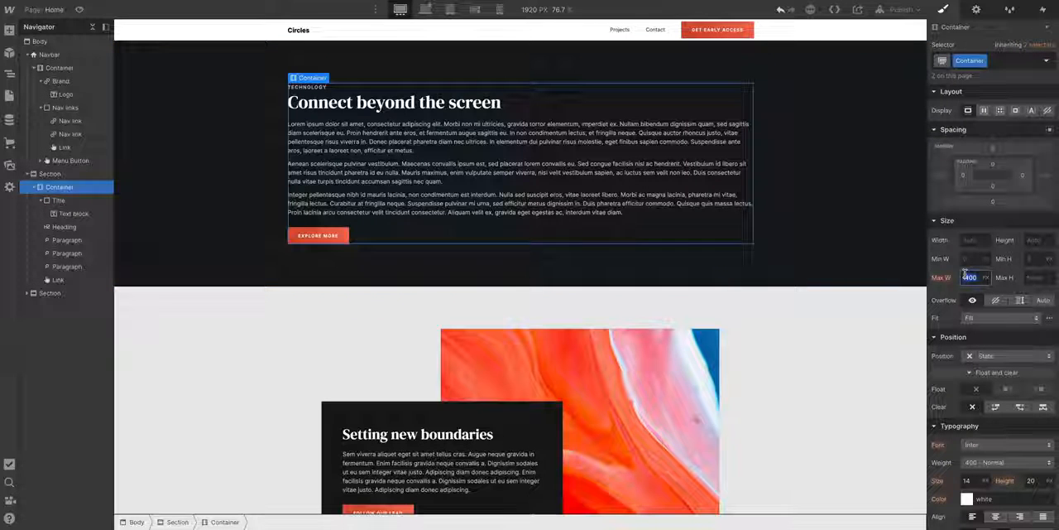
{"action": "type", "text": "1500"}
{"action": "key", "text": "Return"}
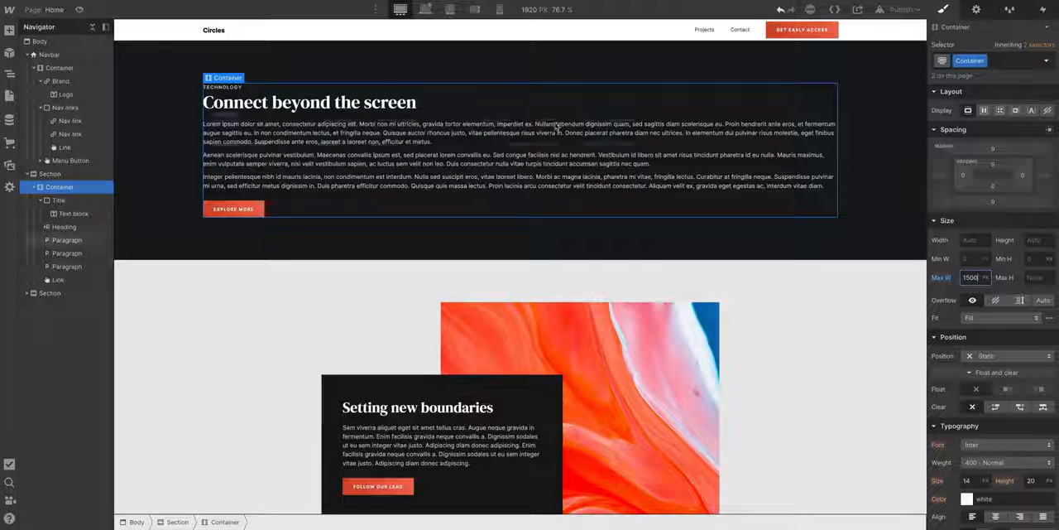
{"action": "left_click", "coordinate": [427, 15]}
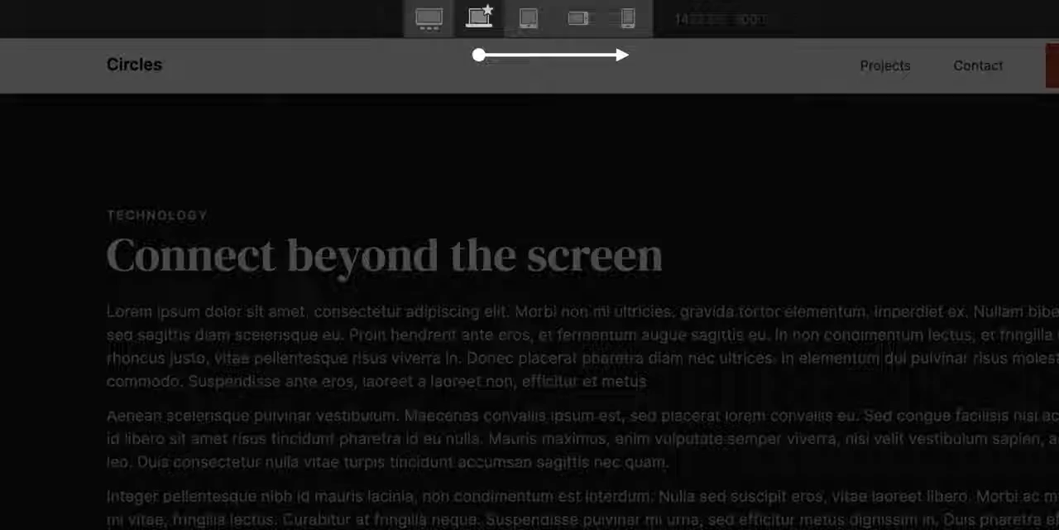
- Try different background colours on the Explore More link's shared button style
{"action": "left_click_drag", "start_coordinate": [942, 375], "coordinate": [726, 376]}
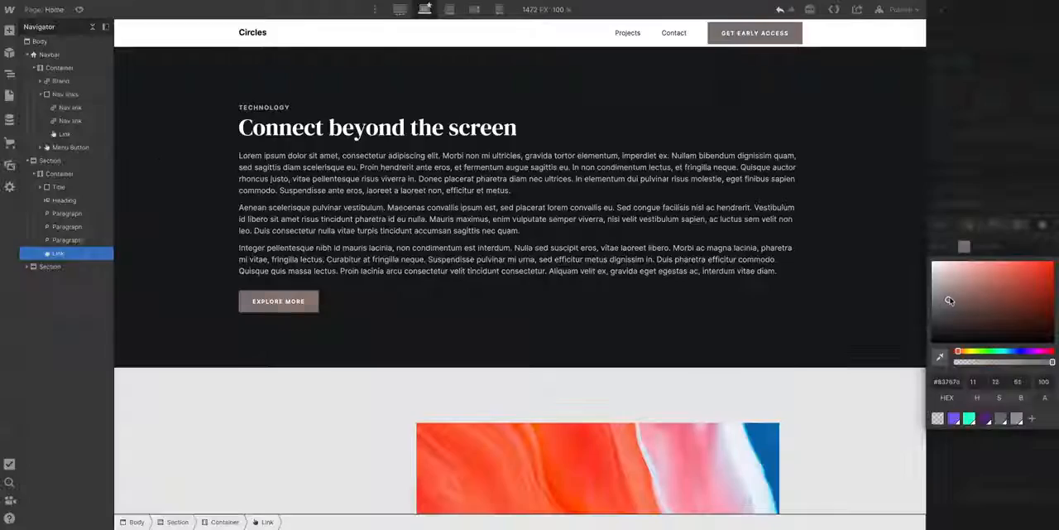
{"action": "left_click_drag", "start_coordinate": [943, 301], "coordinate": [1034, 280]}
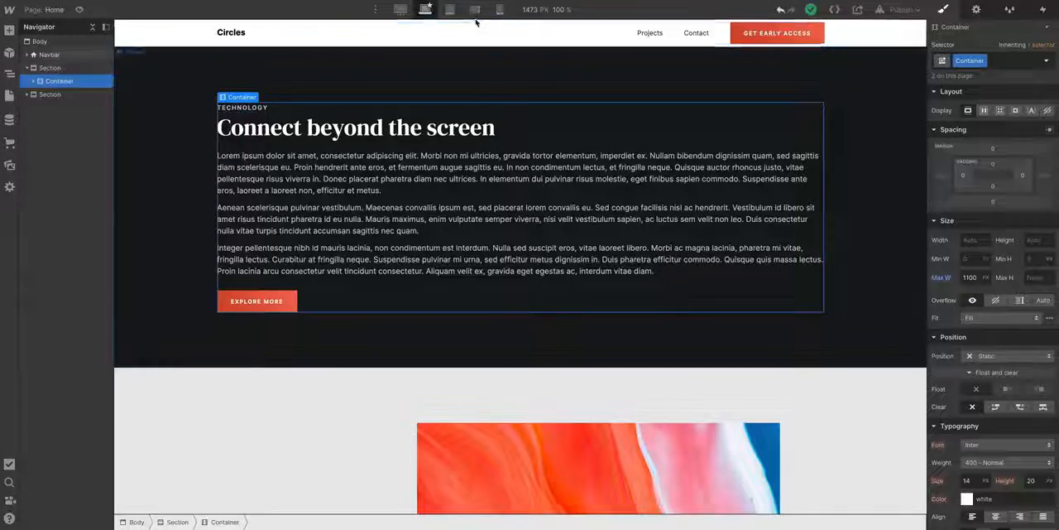
- Check the hero container on mobile landscape, and set its left and right padding to 40 px on the base breakpoint
{"action": "left_click", "coordinate": [476, 18]}
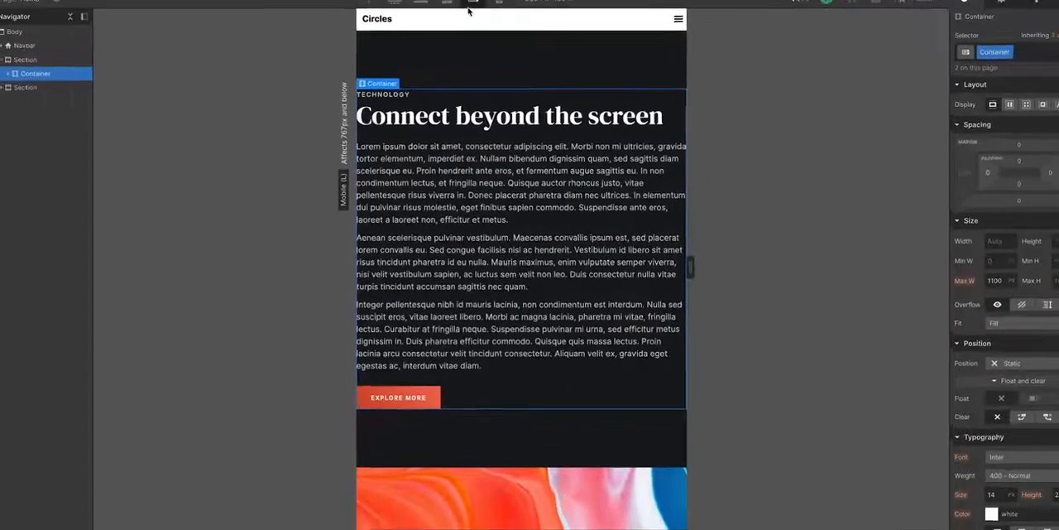
{"action": "left_click", "coordinate": [424, 10]}
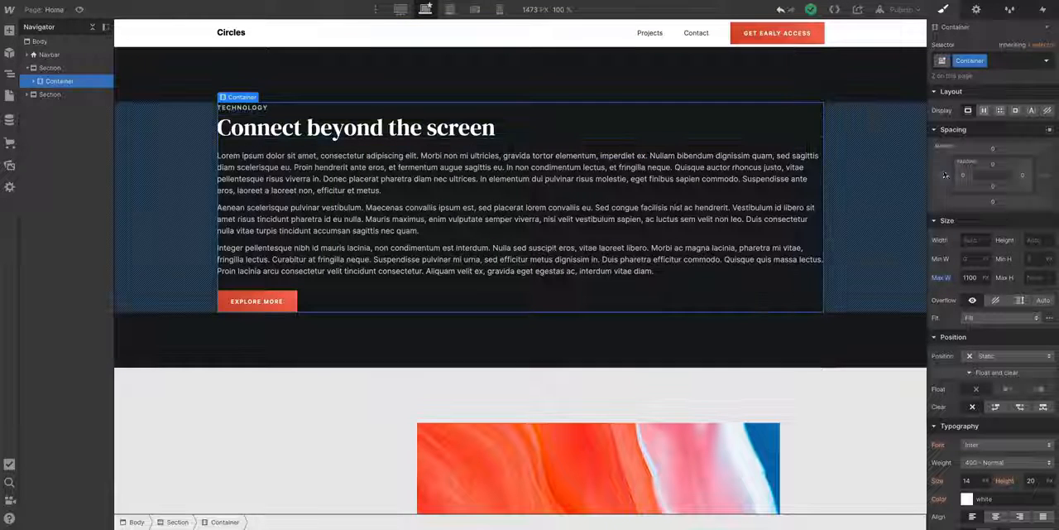
{"action": "left_click_drag", "start_coordinate": [958, 175], "coordinate": [982, 181]}
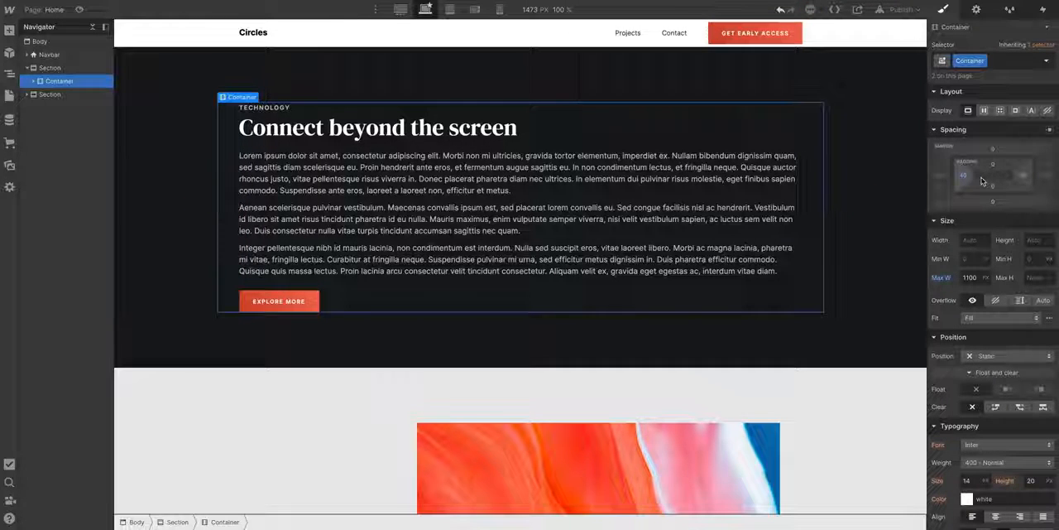
- Set the container's left and right padding to 20 px on tablet and 10 px on mobile landscape, and return to the base breakpoint
{"action": "left_click", "coordinate": [450, 10]}
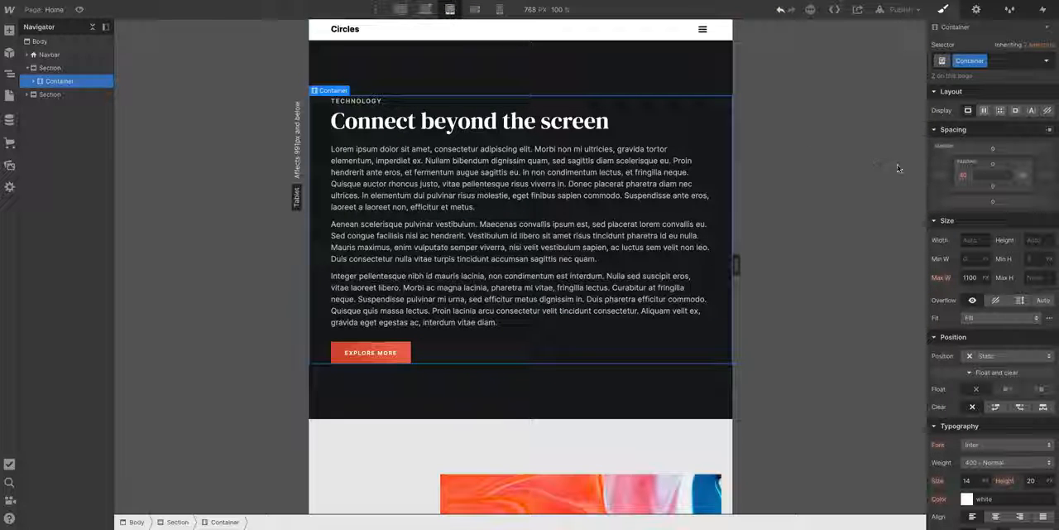
{"action": "left_click_drag", "start_coordinate": [955, 178], "coordinate": [950, 176]}
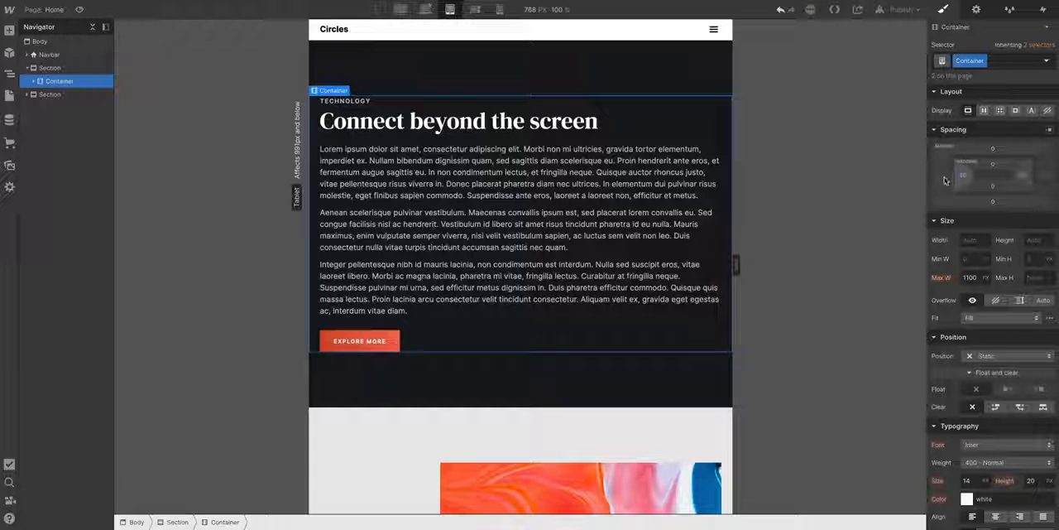
{"action": "left_click", "coordinate": [474, 9]}
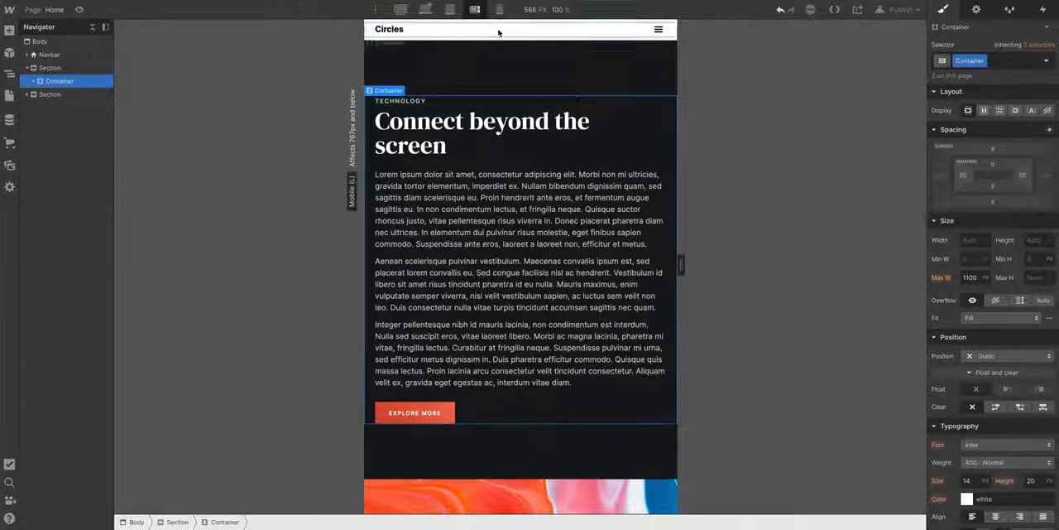
{"action": "left_click_drag", "start_coordinate": [957, 175], "coordinate": [958, 175]}
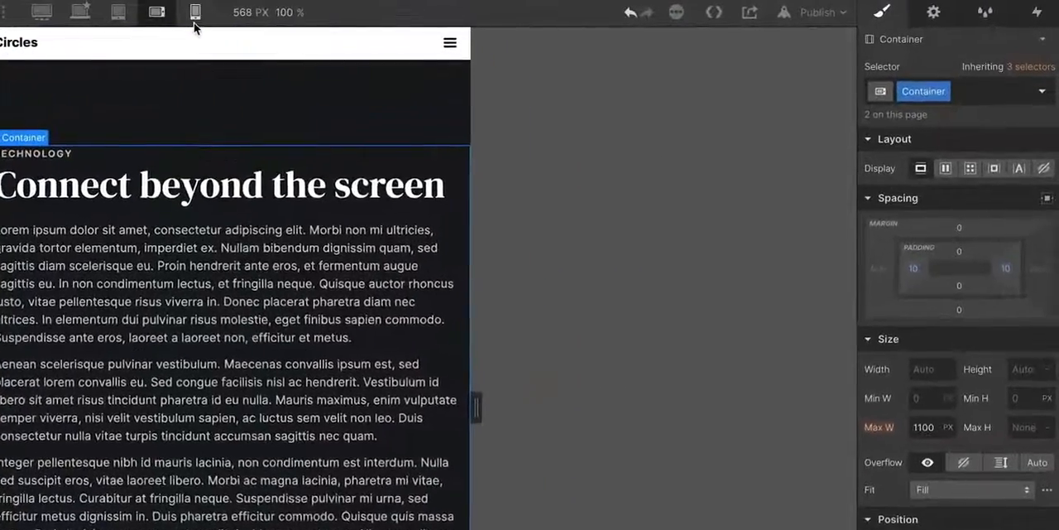
{"action": "left_click", "coordinate": [195, 17]}
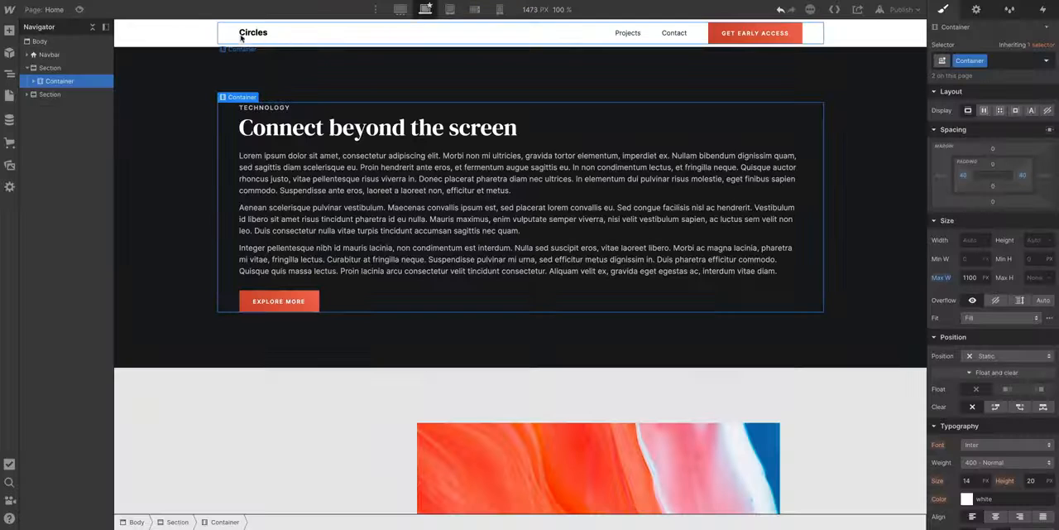
- Open the project's general settings page
{"action": "left_click", "coordinate": [10, 12]}
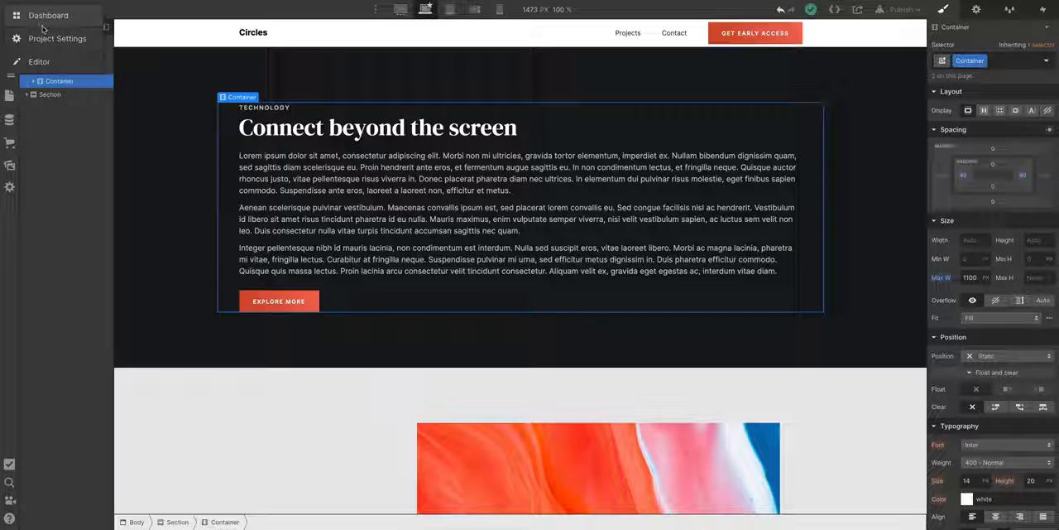
{"action": "left_click", "coordinate": [58, 38]}
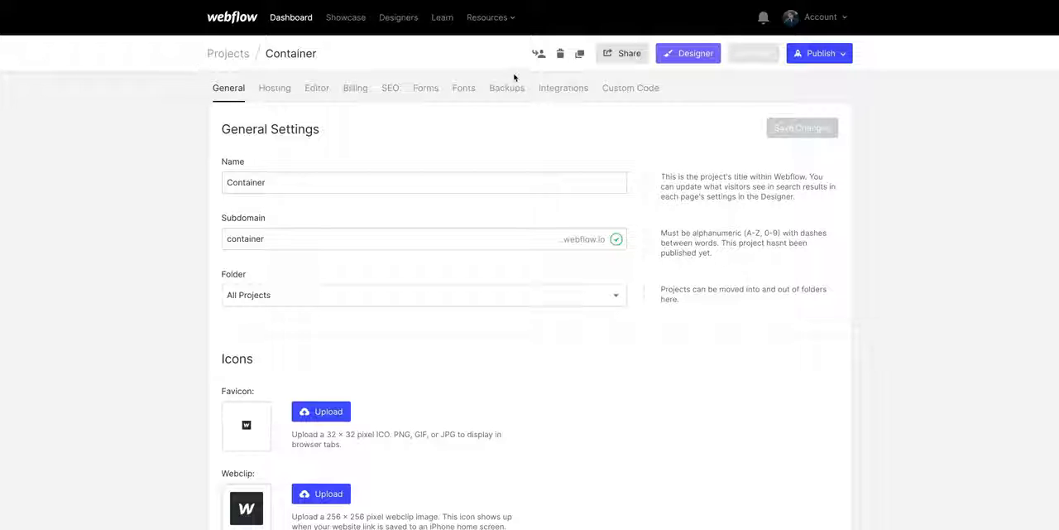
{"action": "left_click", "coordinate": [559, 55]}
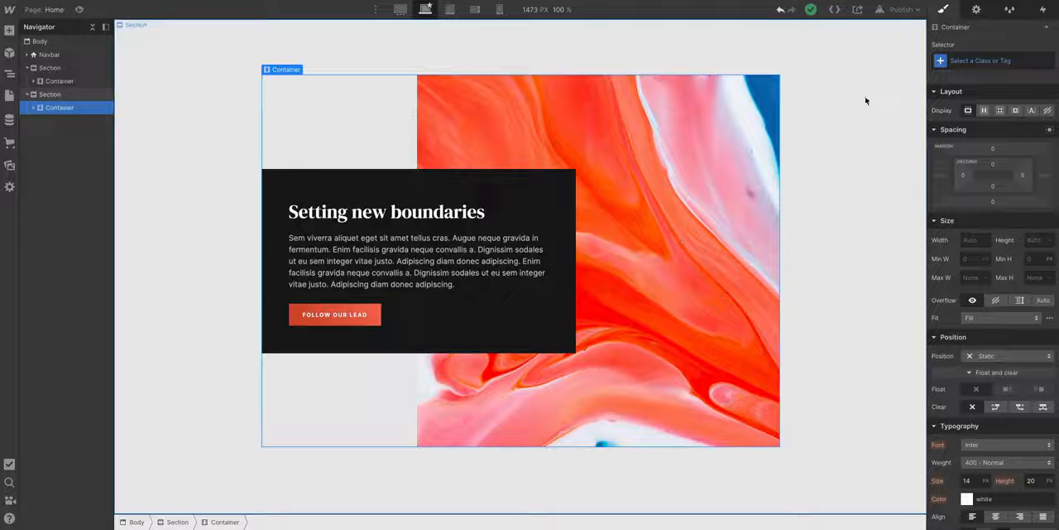
- Apply the existing Container class to the container around the Setting new boundaries content, and check its side padding
{"action": "left_click", "coordinate": [995, 63]}
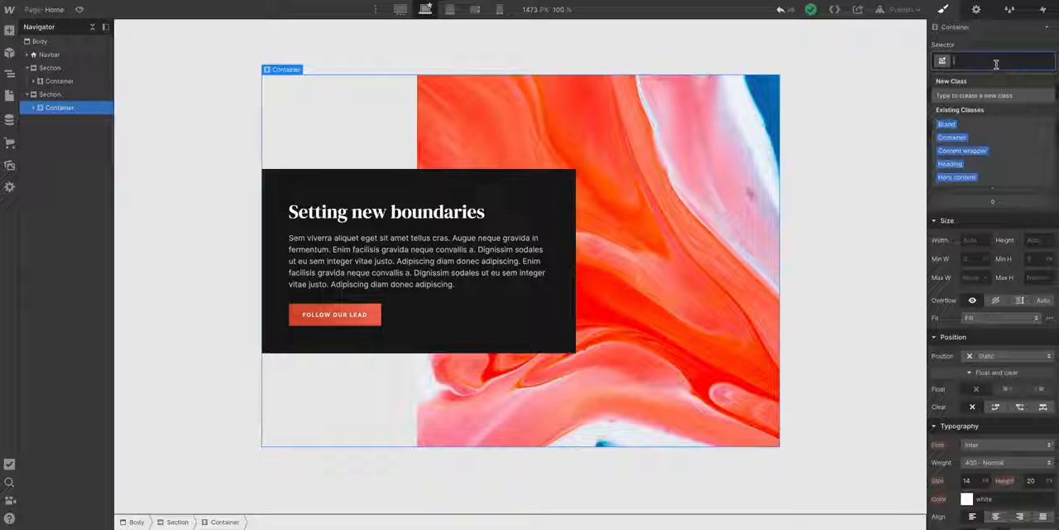
{"action": "type", "text": "Container"}
{"action": "key", "text": "Return"}
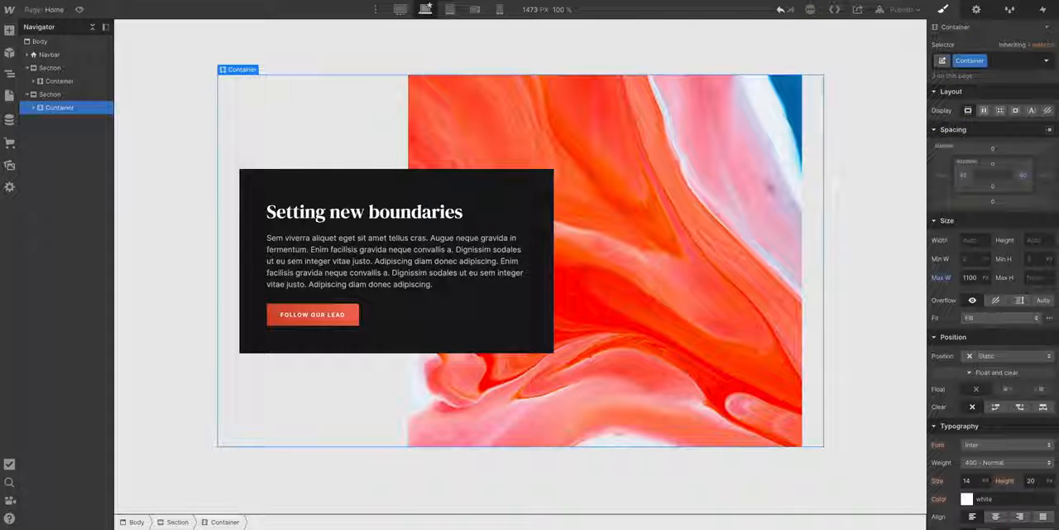
{"action": "scroll", "coordinate": [879, 74], "scroll_direction": "up", "scroll_amount": 5}
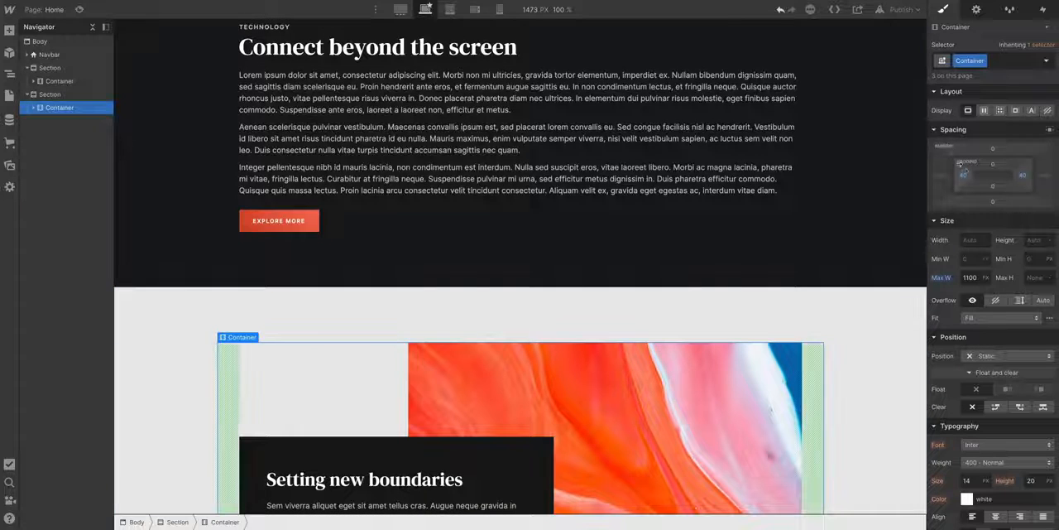
{"action": "left_click_drag", "start_coordinate": [965, 174], "coordinate": [1023, 177]}
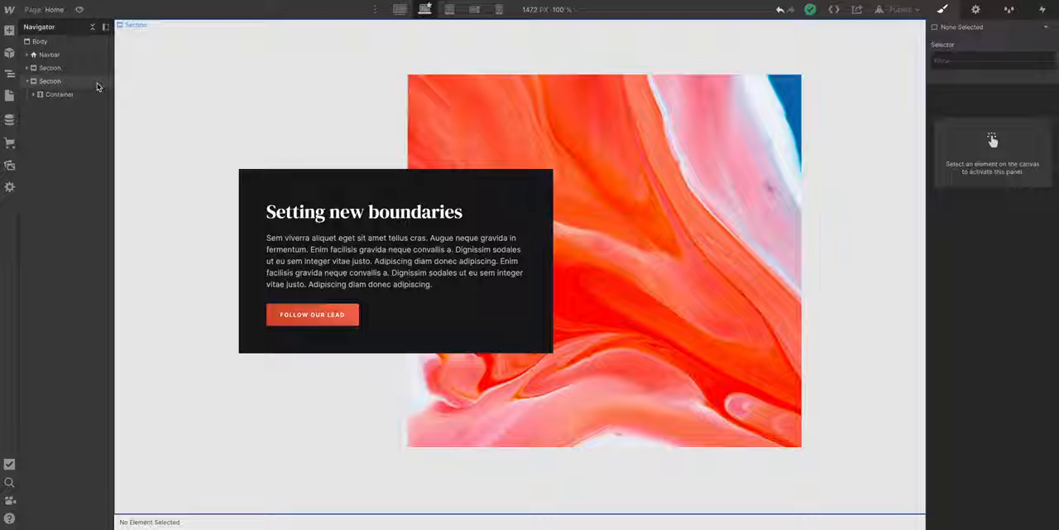
- Compare the width of the Setting new boundaries section with that of the Container nested inside it
{"action": "left_click", "coordinate": [97, 83]}
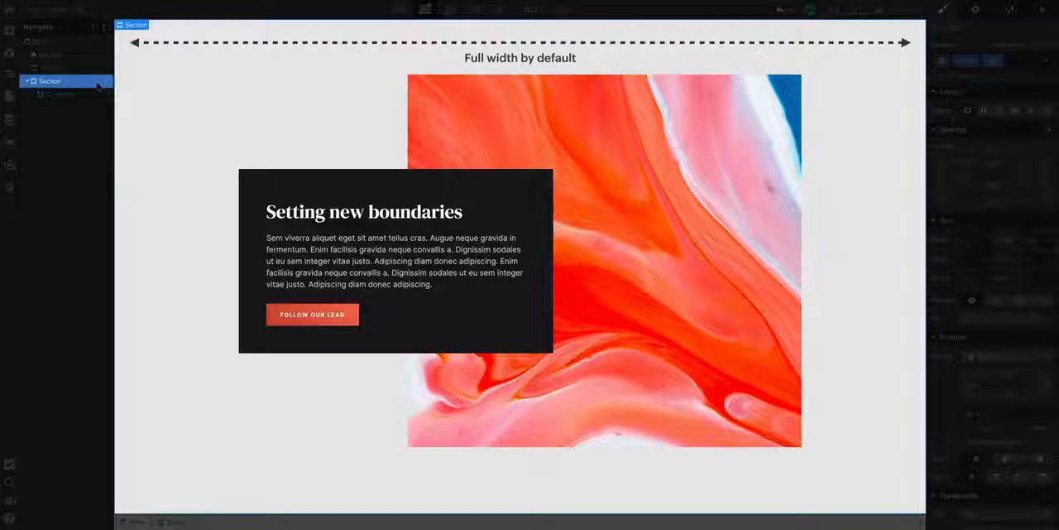
{"action": "left_click", "coordinate": [101, 95]}
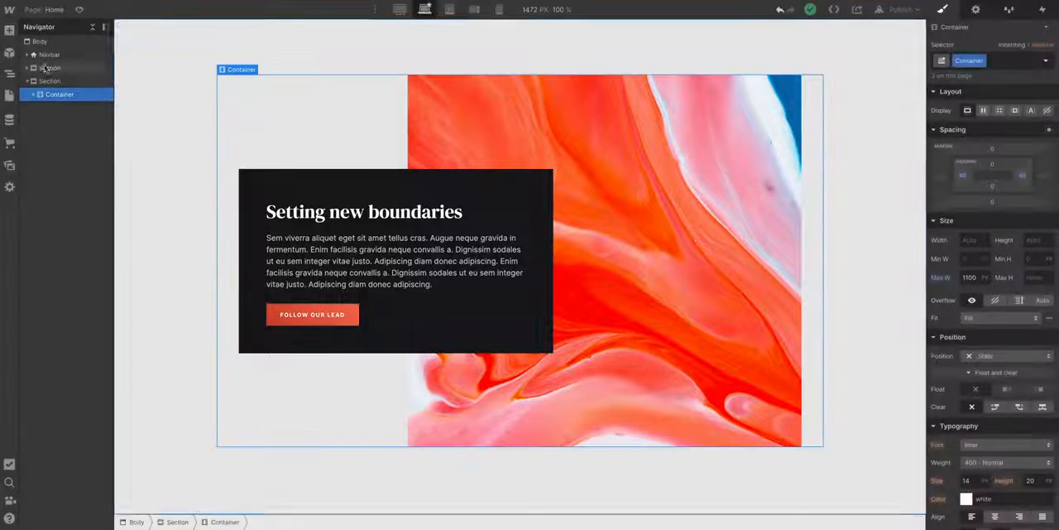
{"action": "left_click", "coordinate": [10, 30]}
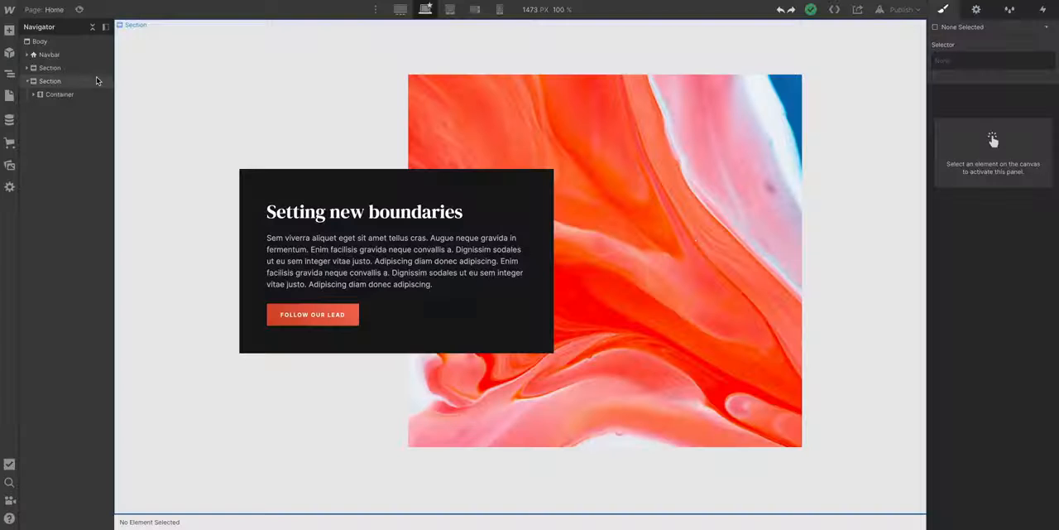
{"action": "left_click", "coordinate": [96, 81]}
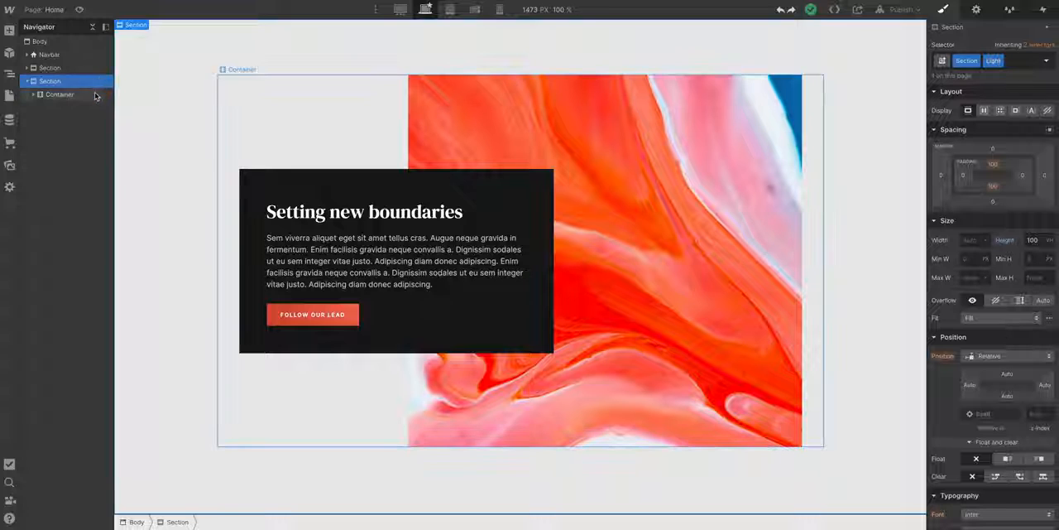
{"action": "left_click", "coordinate": [94, 94]}
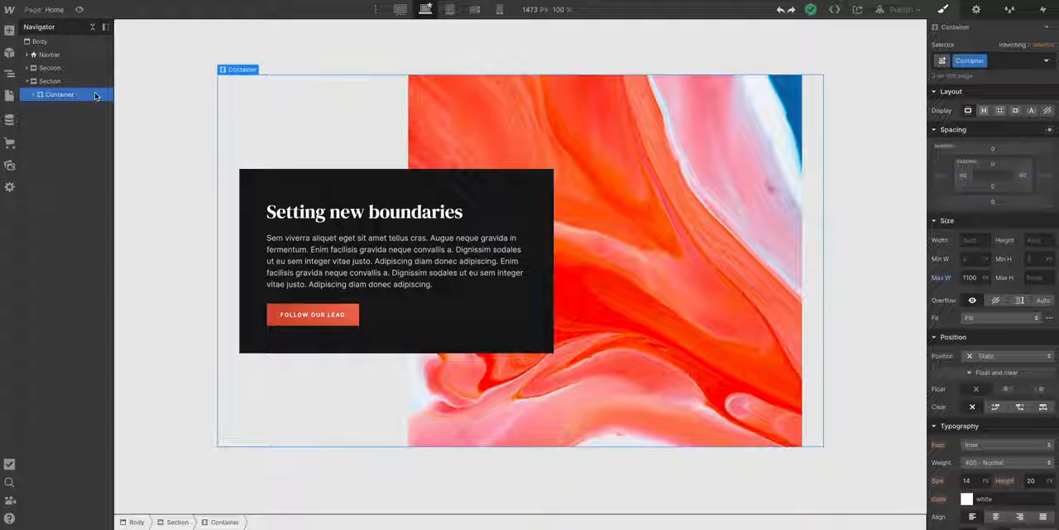
- Add a div block between the Setting new boundaries heading and its paragraph, and give it the class Little divider
{"action": "left_click", "coordinate": [10, 31]}
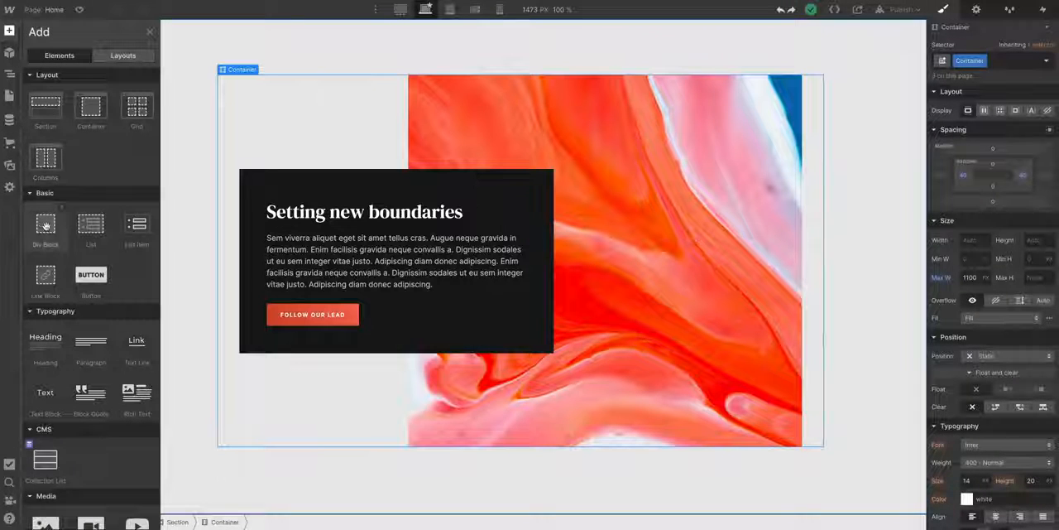
{"action": "left_click_drag", "start_coordinate": [46, 224], "coordinate": [268, 230]}
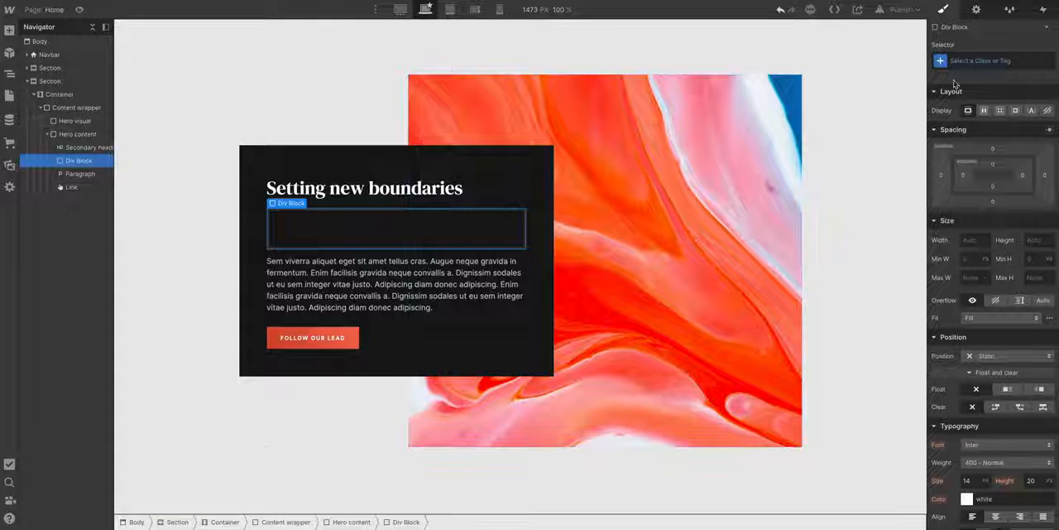
{"action": "left_click", "coordinate": [974, 62]}
{"action": "type", "text": "Little"}
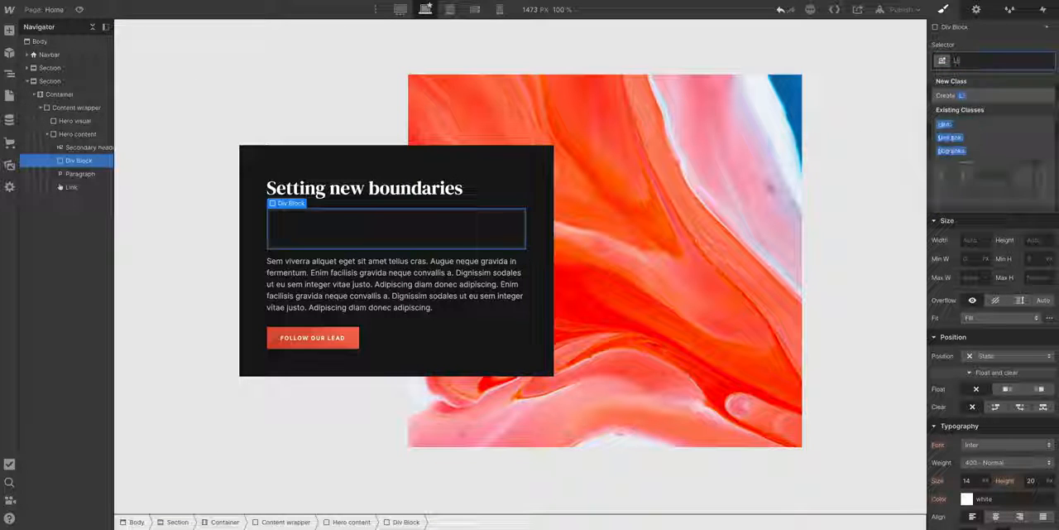
{"action": "type", "text": " divider"}
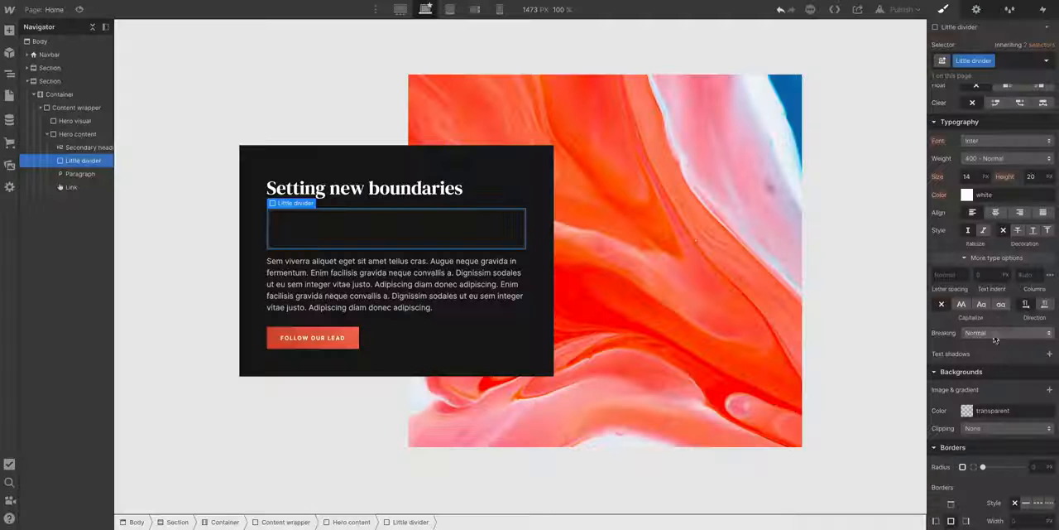
- Set the Little divider's background colour to the Dark Grey swatch
{"action": "left_click", "coordinate": [979, 413]}
{"action": "left_click", "coordinate": [1017, 390]}
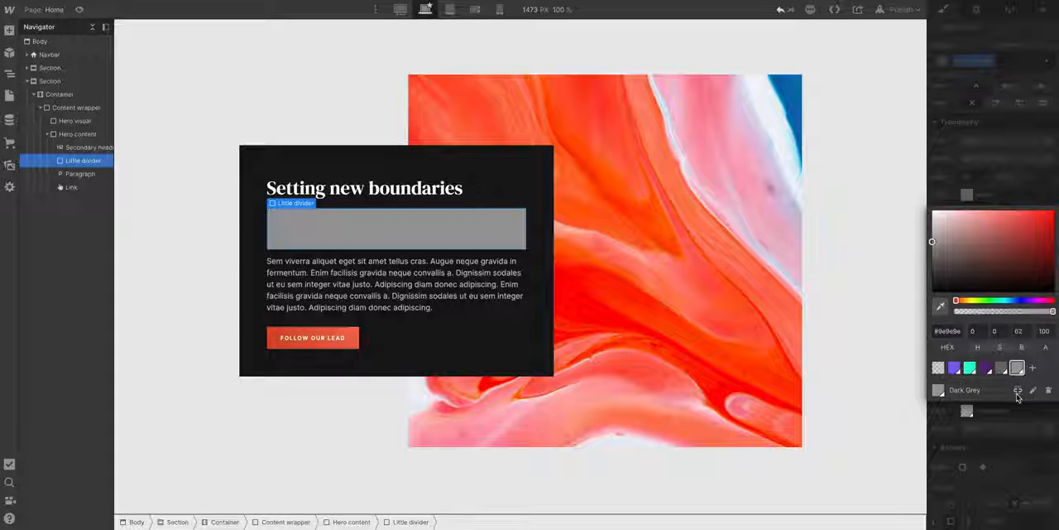
{"action": "left_click", "coordinate": [1019, 408]}
- Size the Little divider to 1 px high and 50 px wide, and add a bottom margin to it
{"action": "scroll", "coordinate": [1020, 403], "scroll_direction": "up", "scroll_amount": 5}
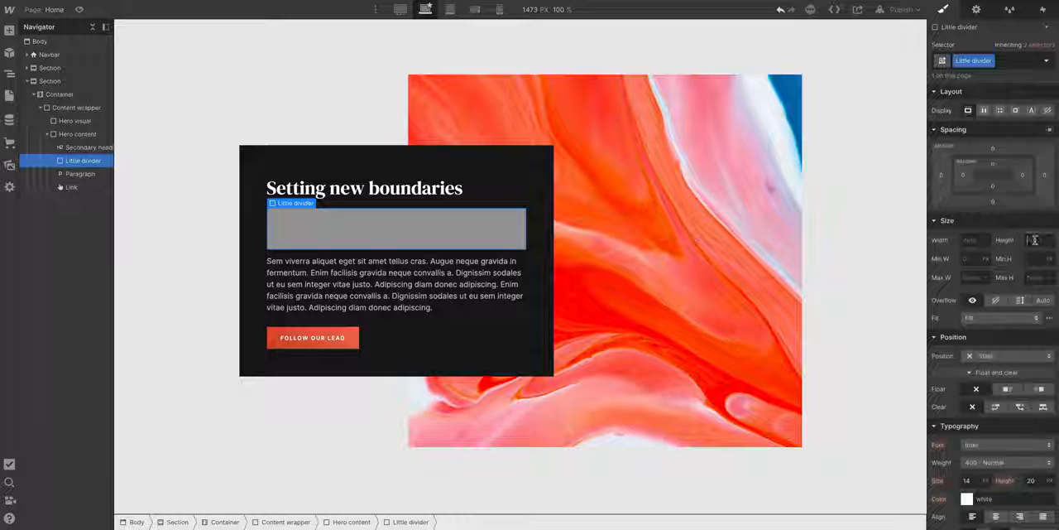
{"action": "type", "text": "1"}
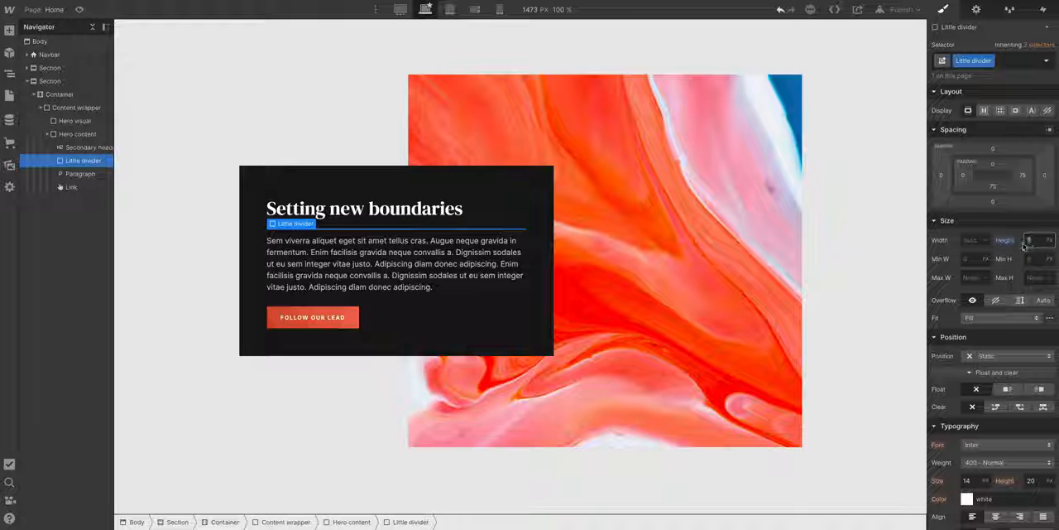
{"action": "left_click", "coordinate": [968, 240]}
{"action": "type", "text": "50"}
{"action": "key", "text": "Return"}
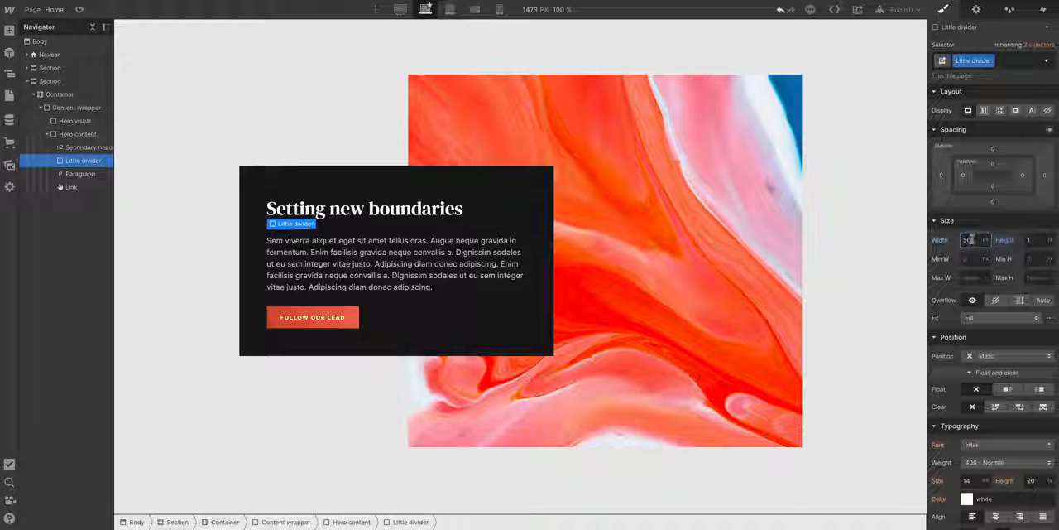
{"action": "left_click_drag", "start_coordinate": [995, 205], "coordinate": [996, 215]}
{"action": "key", "text": "Escape"}
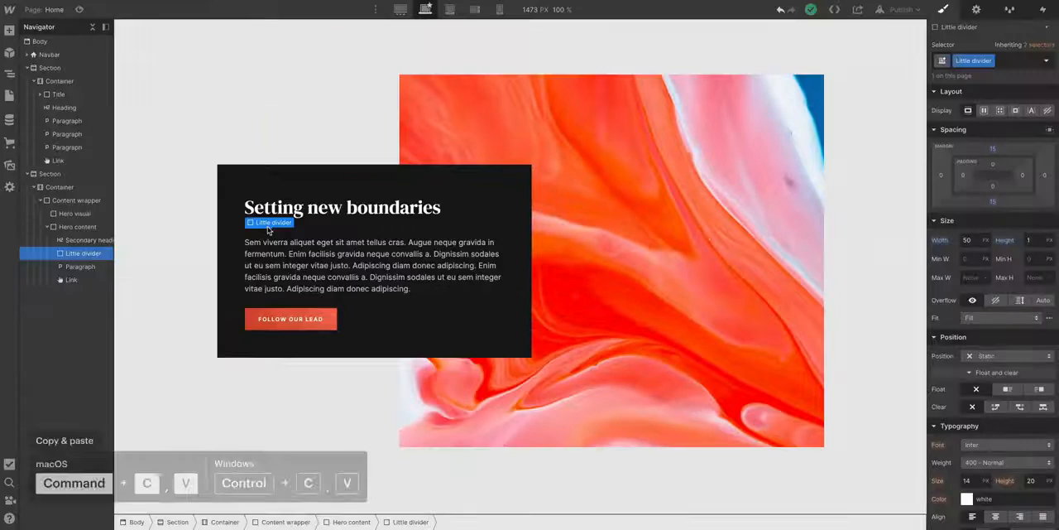
- Paste a copy of the Little divider directly below the Connect beyond the screen heading in the hero section
{"action": "key", "text": "Escape"}
{"action": "scroll", "coordinate": [269, 231], "scroll_direction": "up", "scroll_amount": 5}
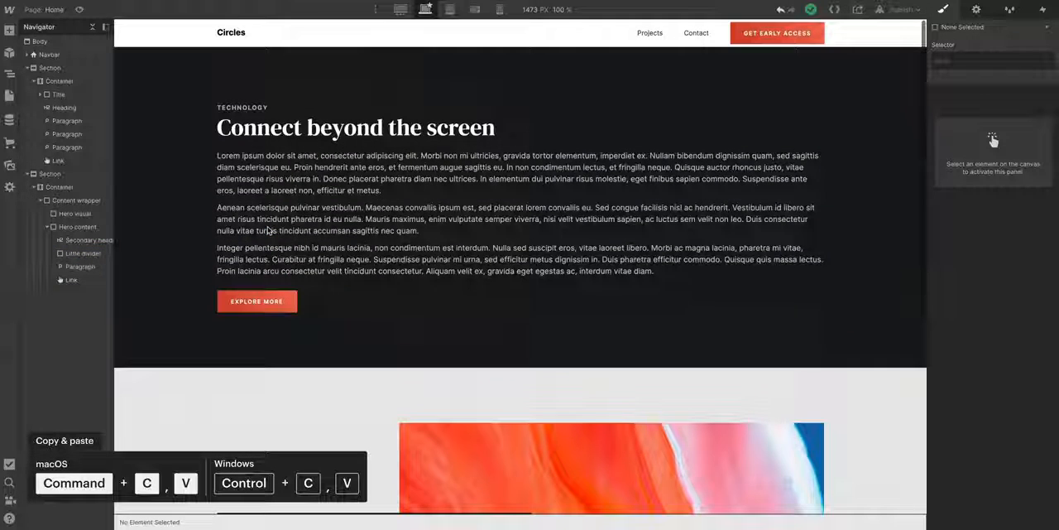
{"action": "left_click", "coordinate": [291, 136]}
{"action": "key", "text": "super+v"}
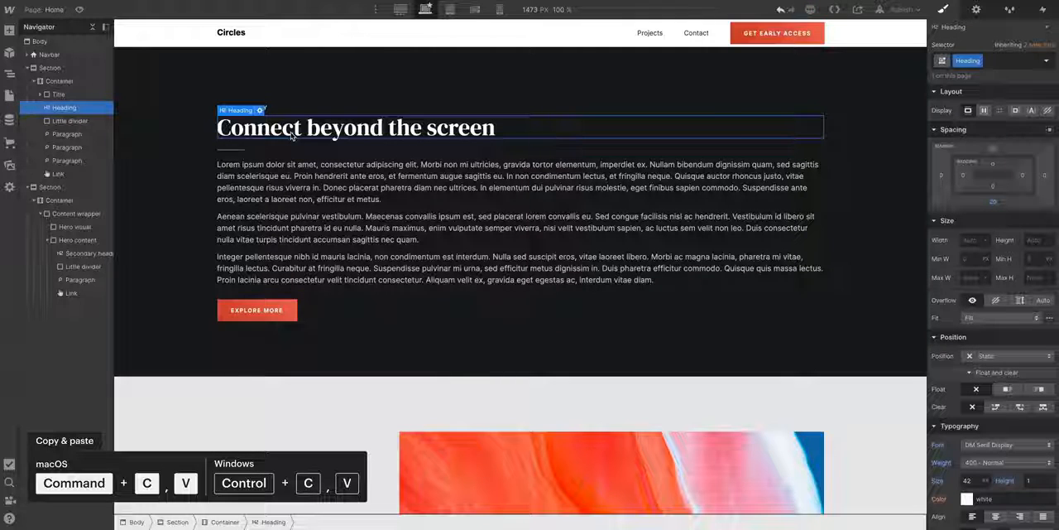